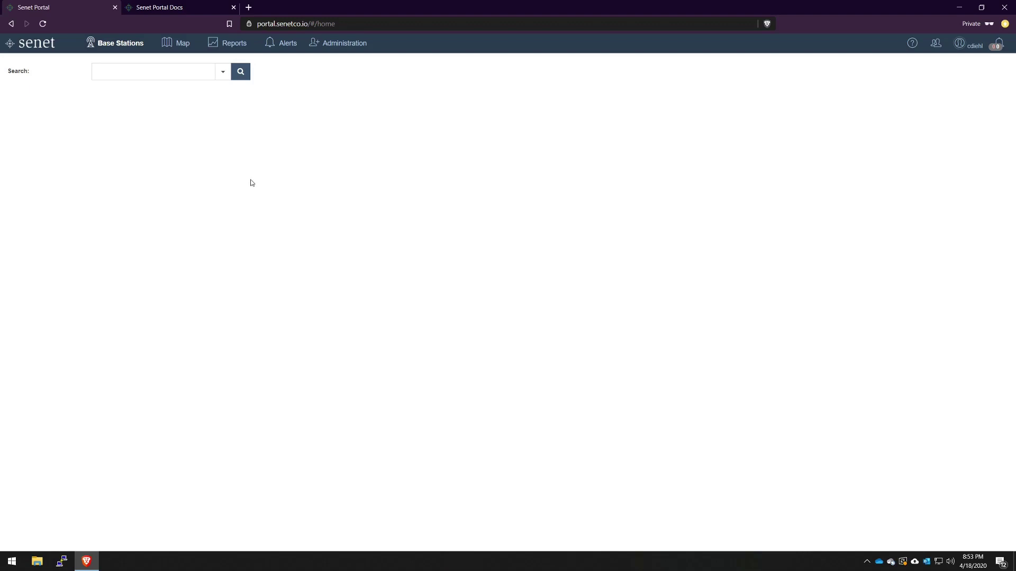
Step: In the Senet docs, go to RAN Provider's Base Station Software page and its Supported Base Stations list
click(174, 8)
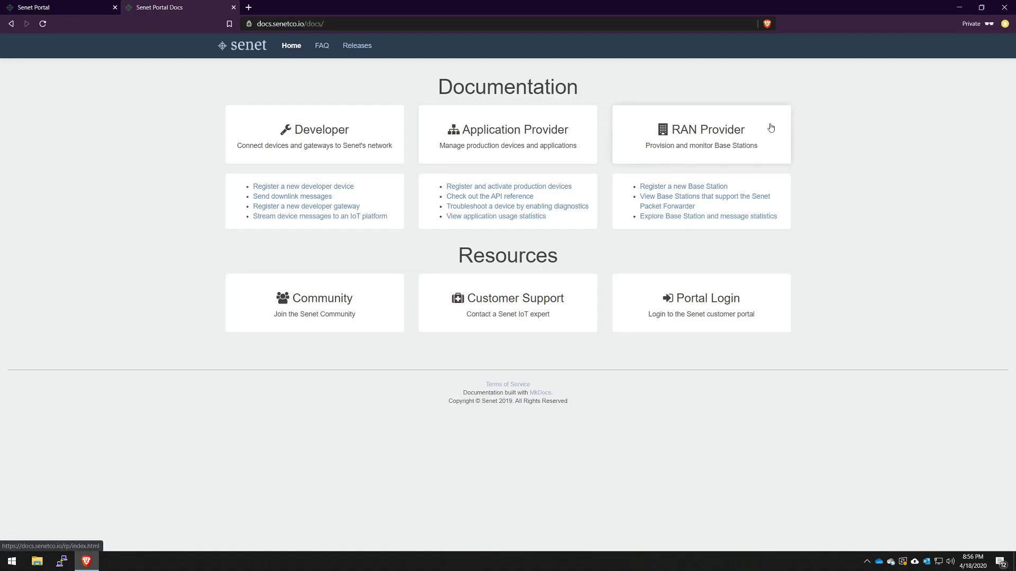
click(744, 130)
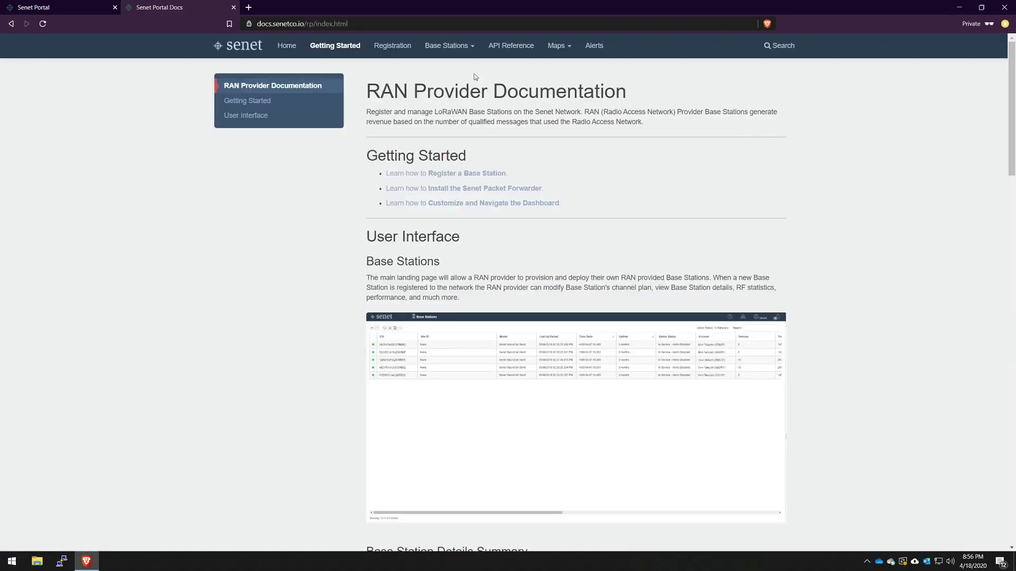
click(472, 48)
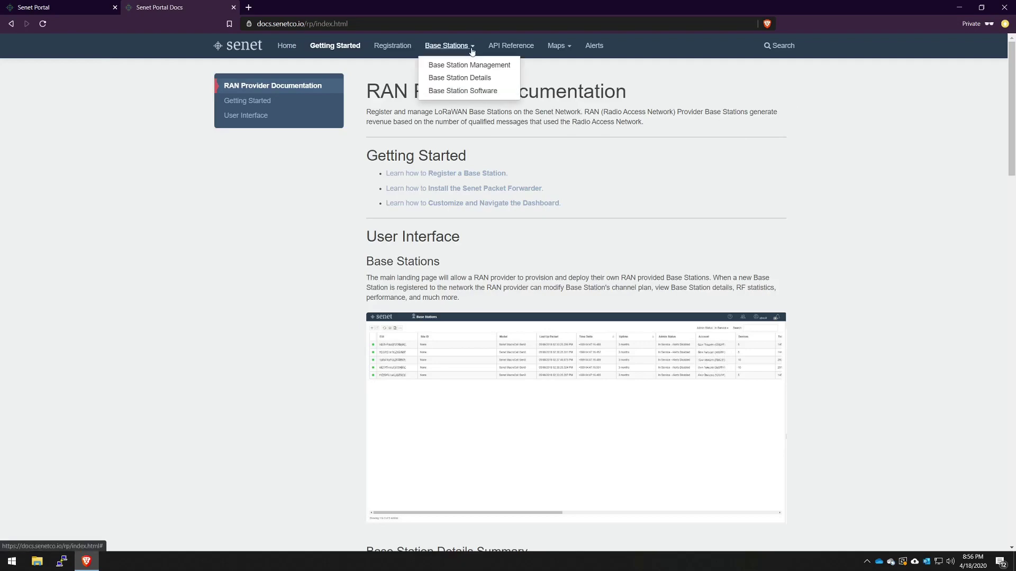
click(477, 91)
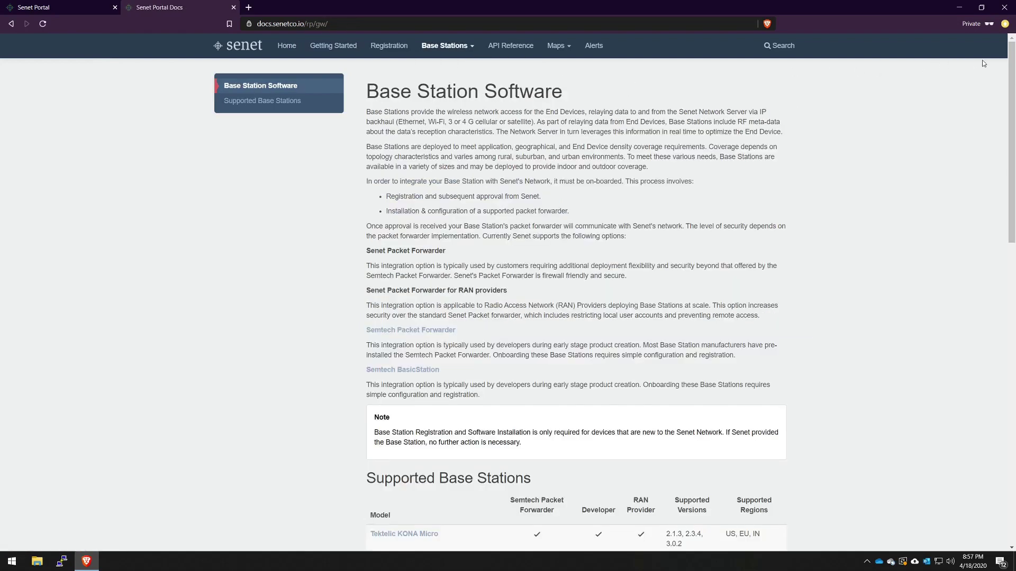
drag(1012, 65, 1013, 222)
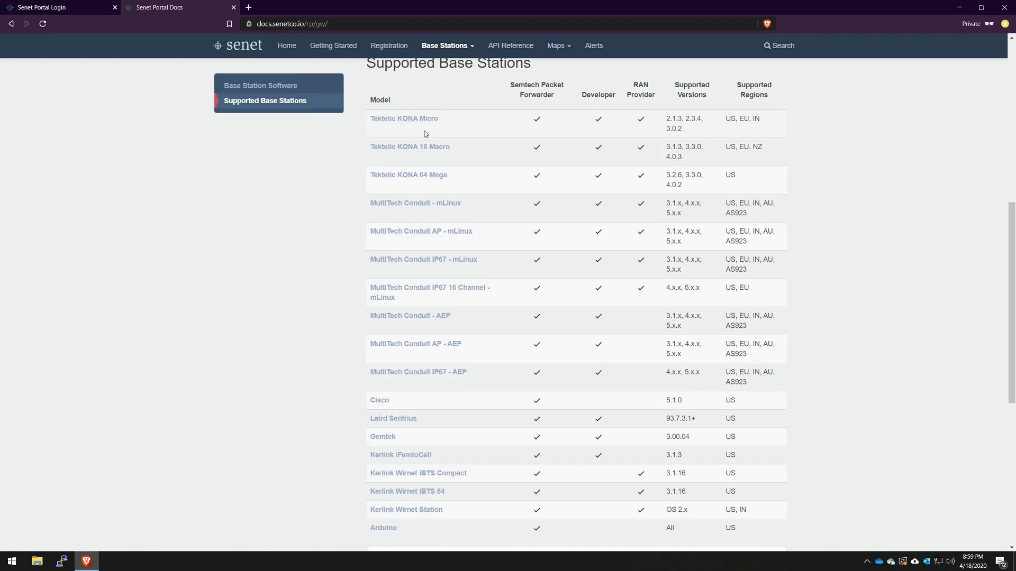
Step: Open the MultiTech Conduit - mLinux page and scroll to the Senet Packet Forwarder for RAN Providers section
click(418, 206)
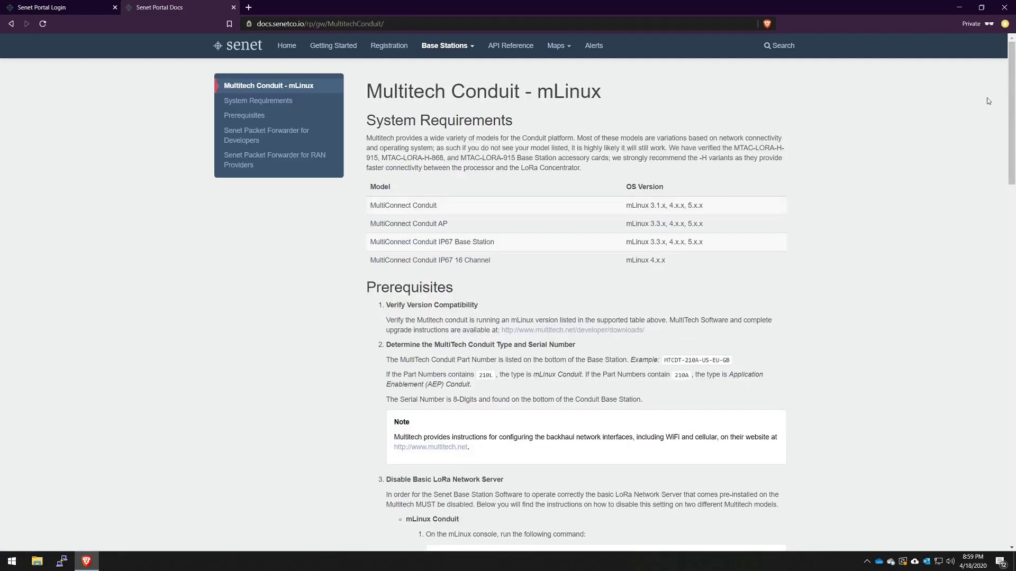
scroll(946, 252, down, 10)
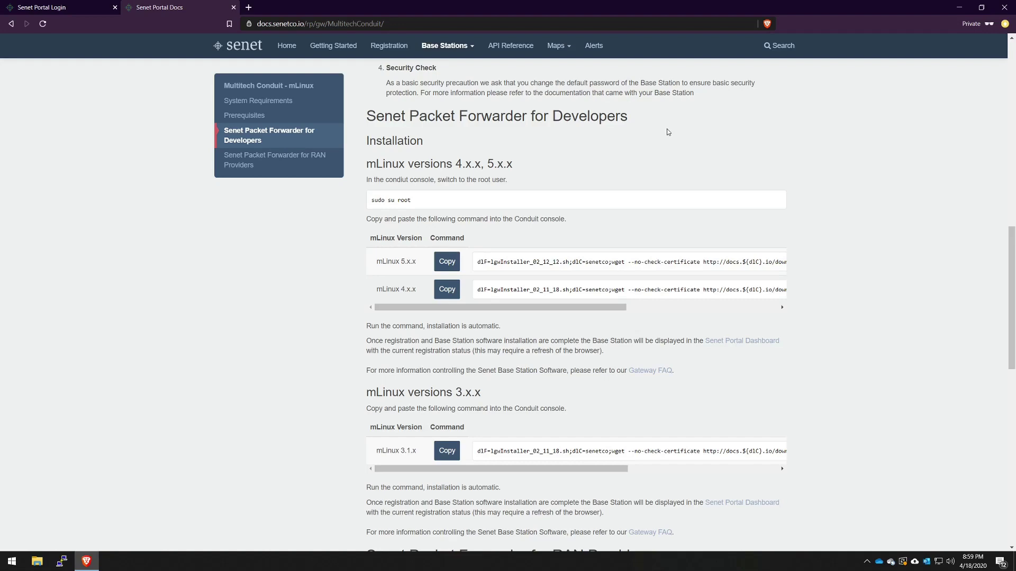
drag(1012, 261, 1014, 392)
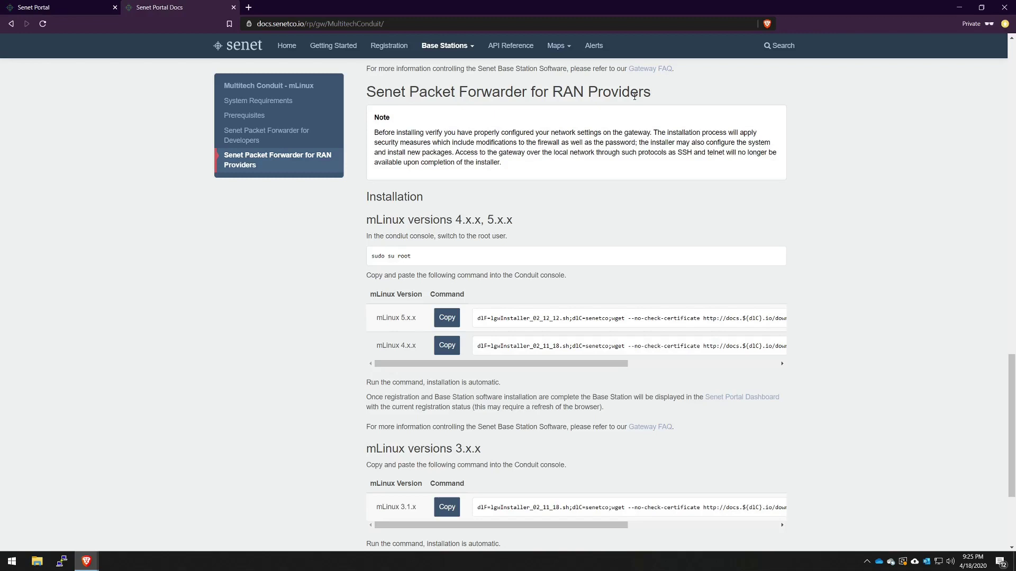
Step: Back in Senet Portal, run an empty search to list In Service base stations
click(37, 7)
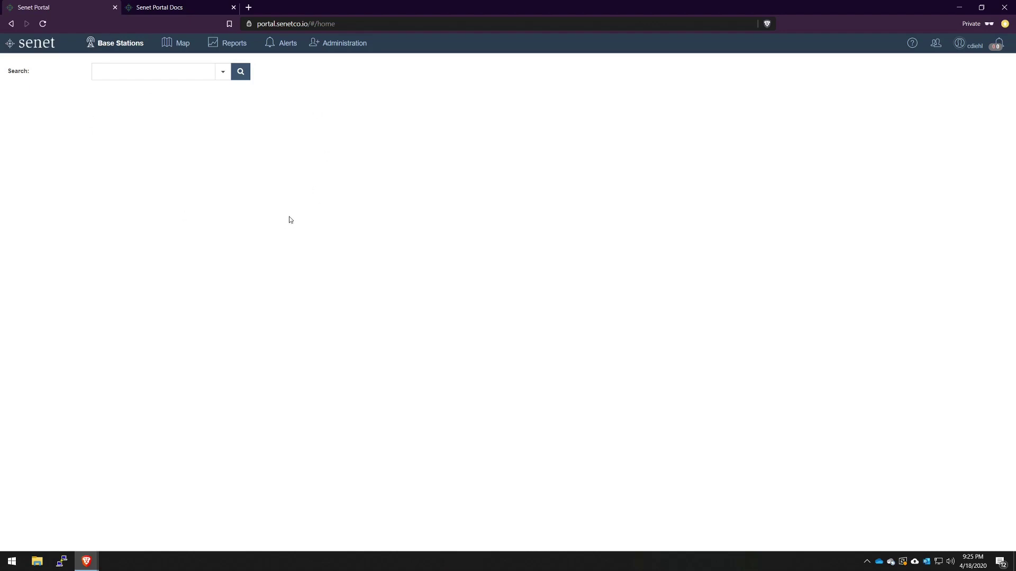
click(177, 74)
key(Return)
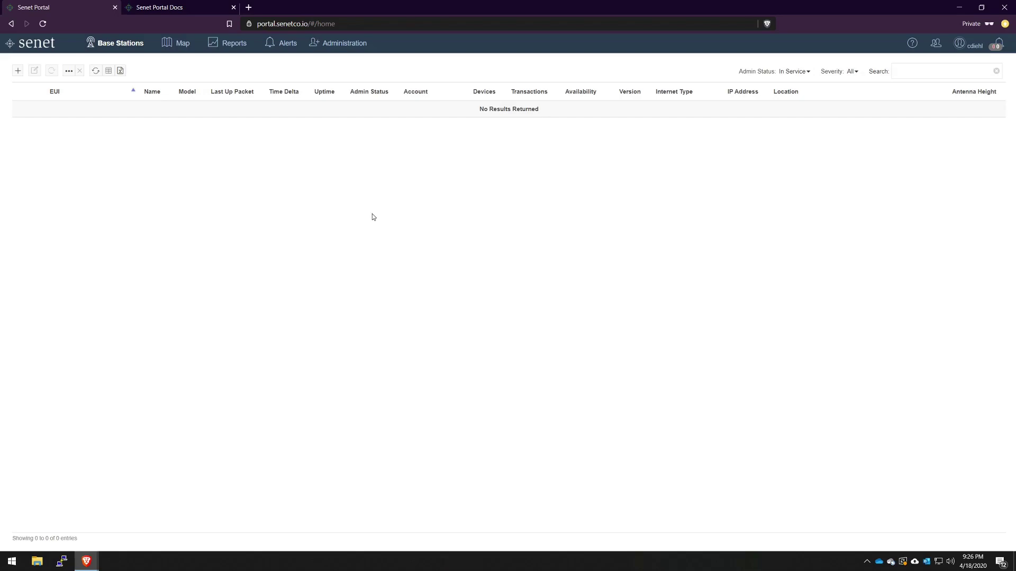
key(alt+Tab)
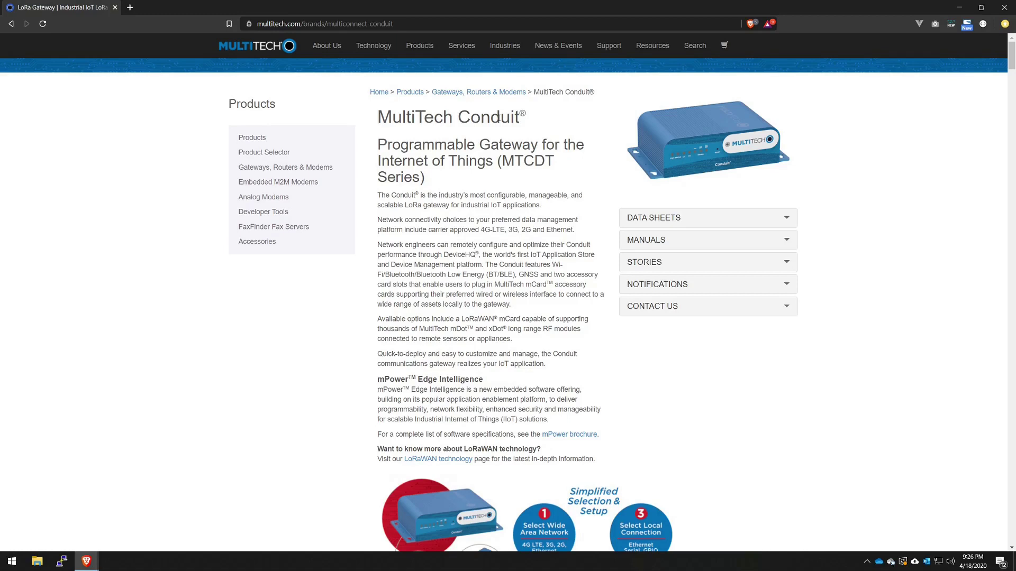
Step: Add a new base station with model MultiTech Conduit and serial number 19053741
key(alt+Tab)
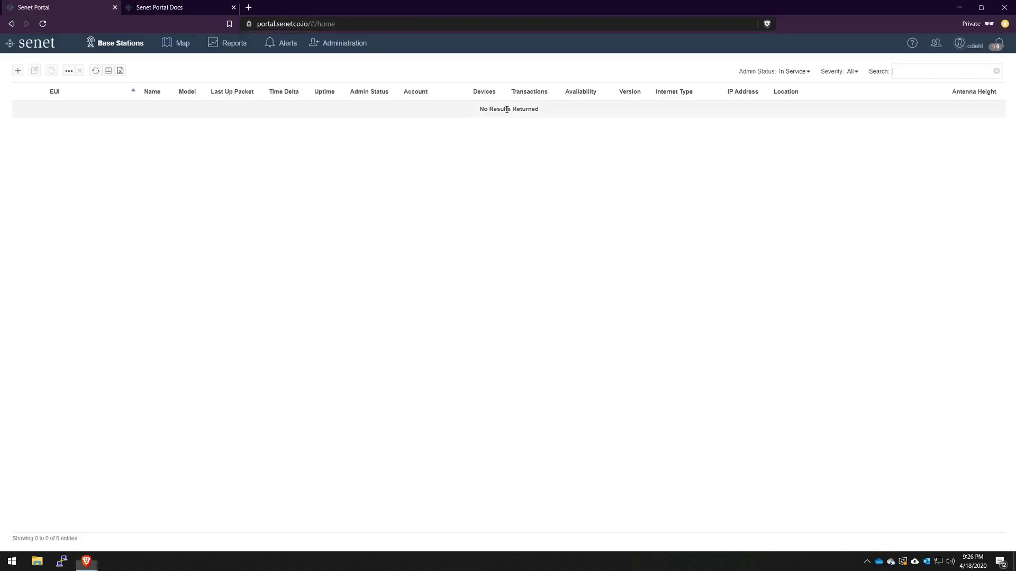
click(18, 71)
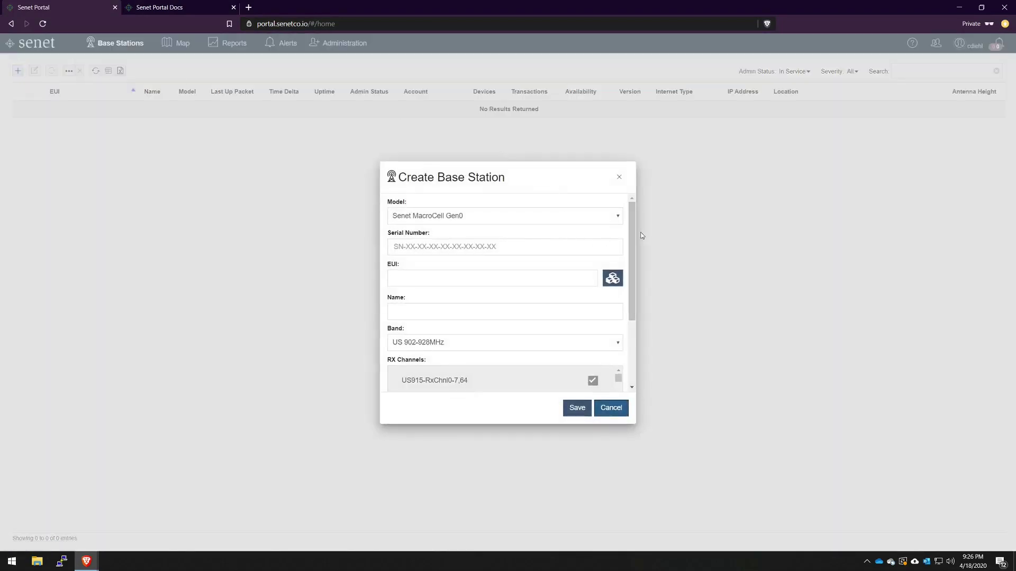
mouse_move(634, 228)
mouse_down()
mouse_move(636, 289)
mouse_move(637, 218)
mouse_up()
click(619, 217)
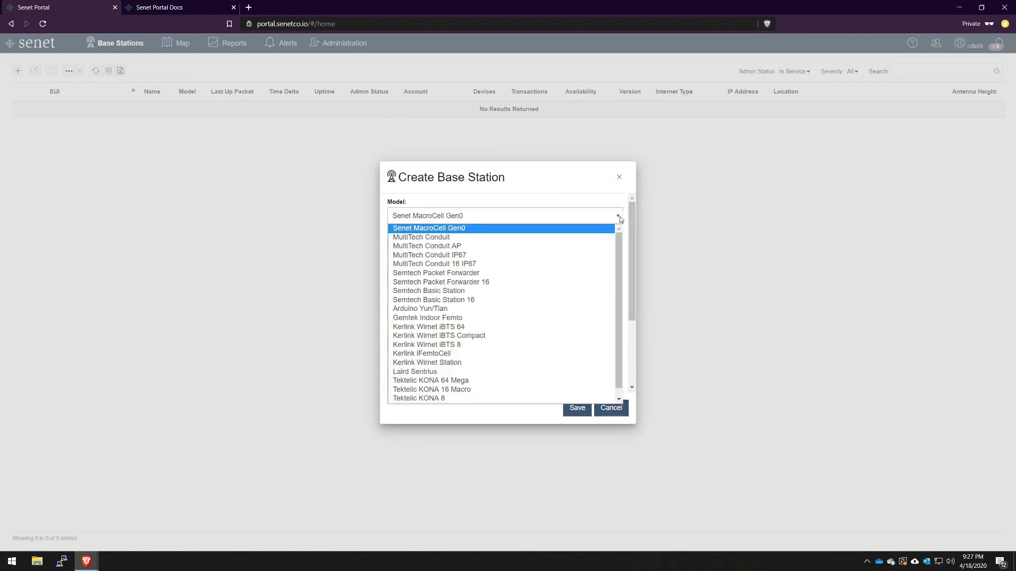
click(528, 238)
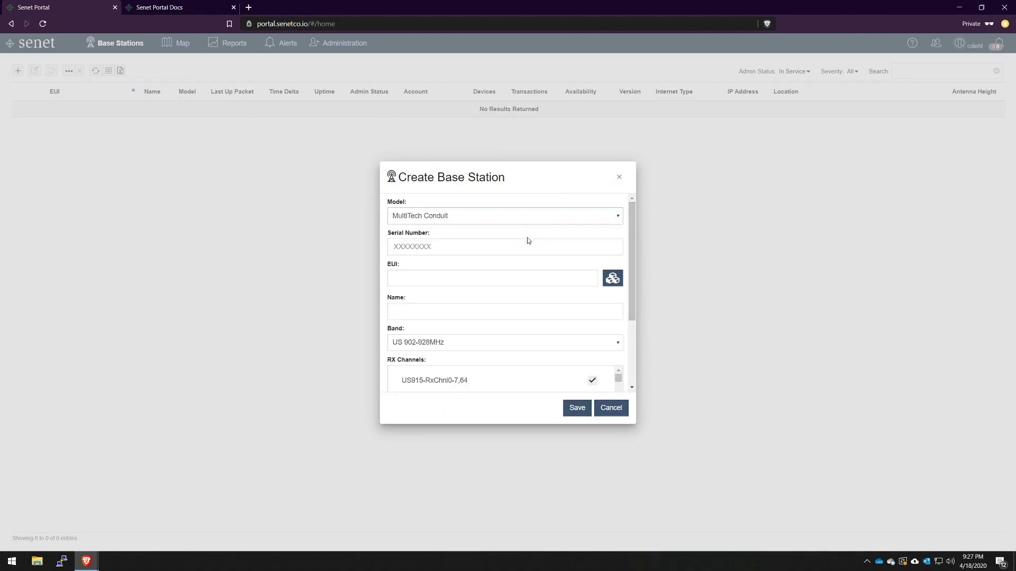
click(567, 252)
text(190)
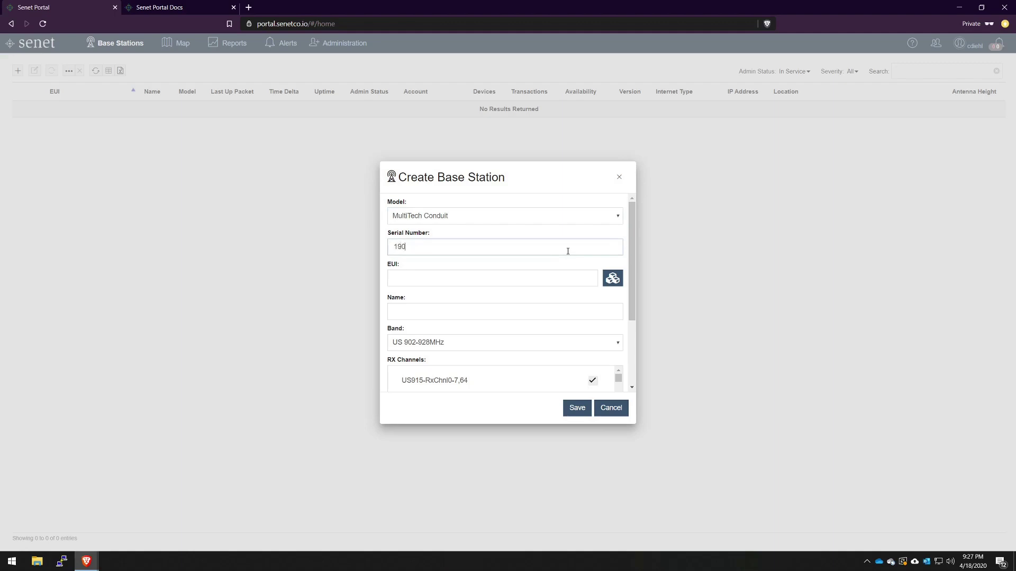
text(53741)
Step: Allocate a Base Station EUI for the new Conduit and confirm with Yes
click(502, 279)
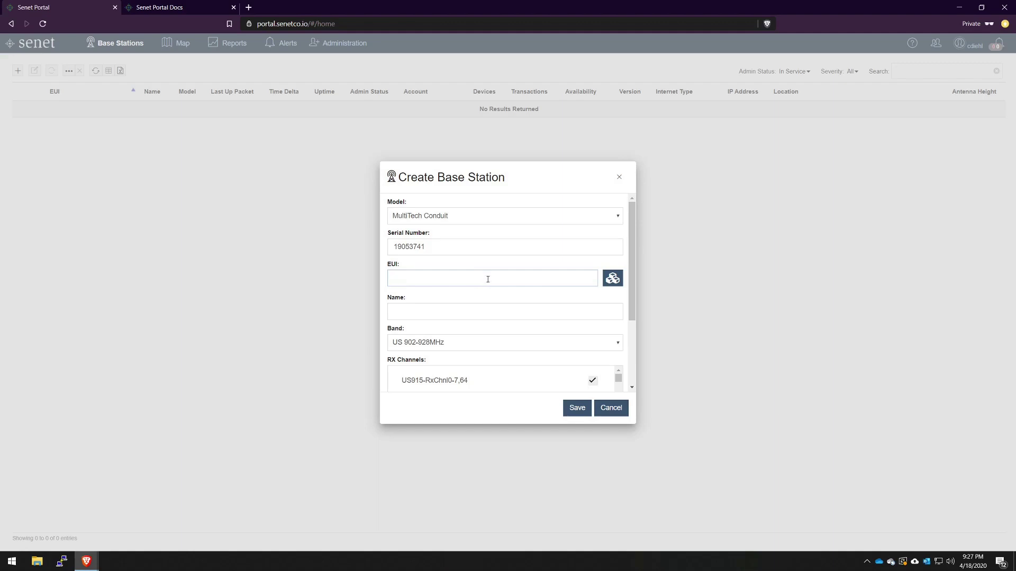
click(617, 278)
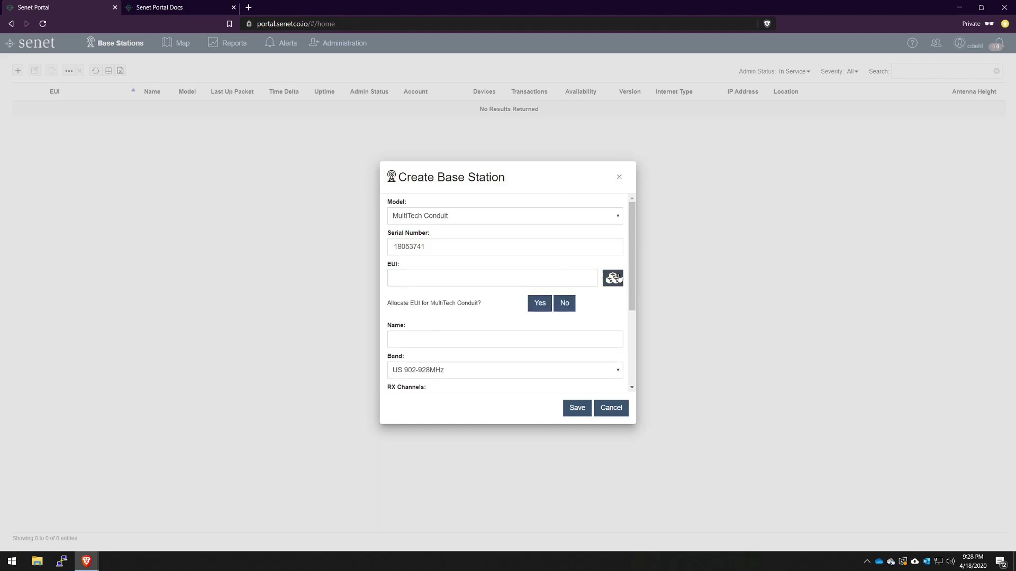
click(543, 307)
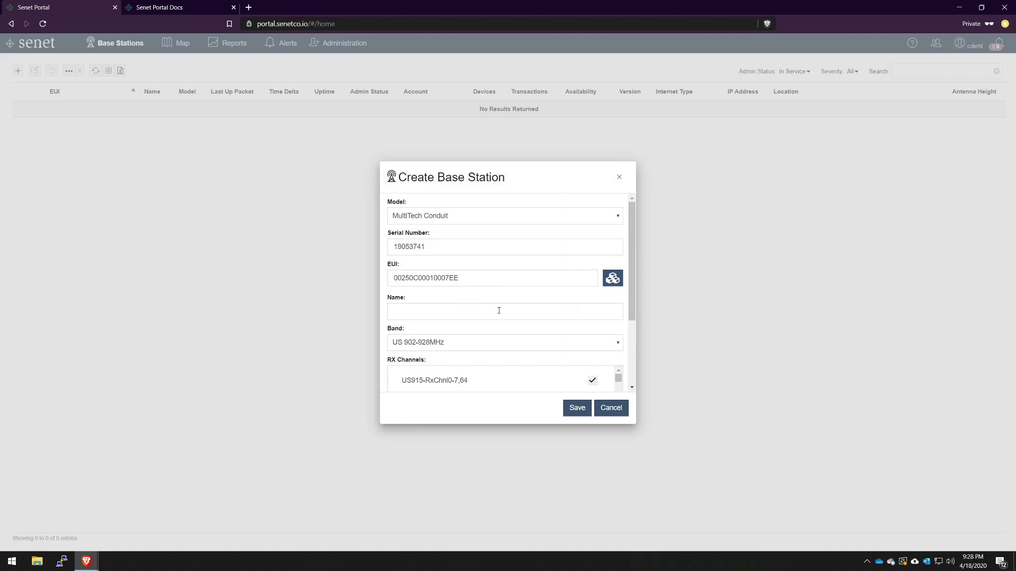
Step: Enter a personal test name for the base station and save the Create Base Station form
text(Craig)
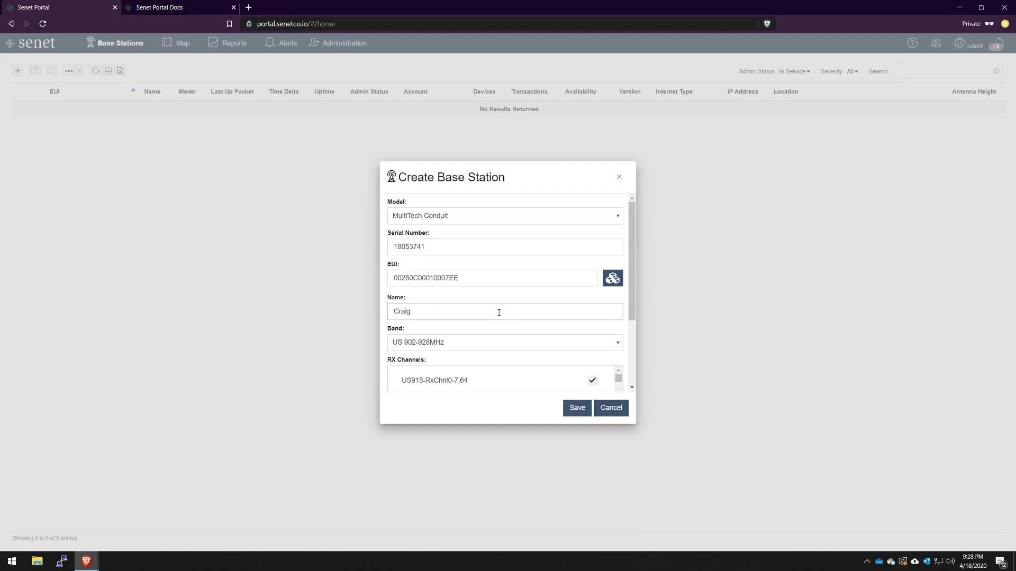
text('s Test)
scroll(631, 273, down, 3)
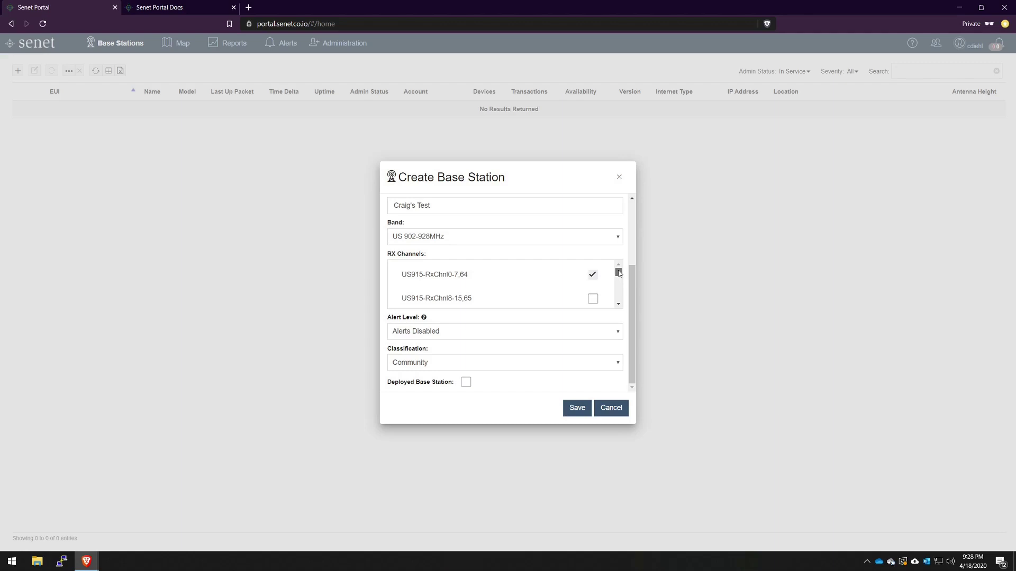
mouse_move(618, 273)
mouse_down()
mouse_move(619, 282)
mouse_move(617, 262)
mouse_up()
click(581, 408)
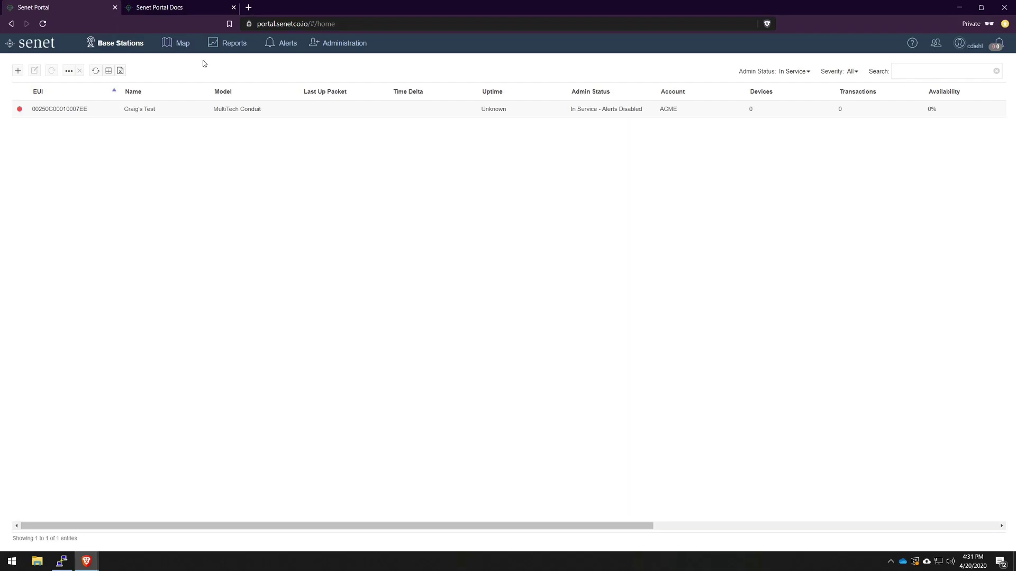
Step: Read through the Conduit page's System Requirements and Prerequisites sections in the docs
click(185, 5)
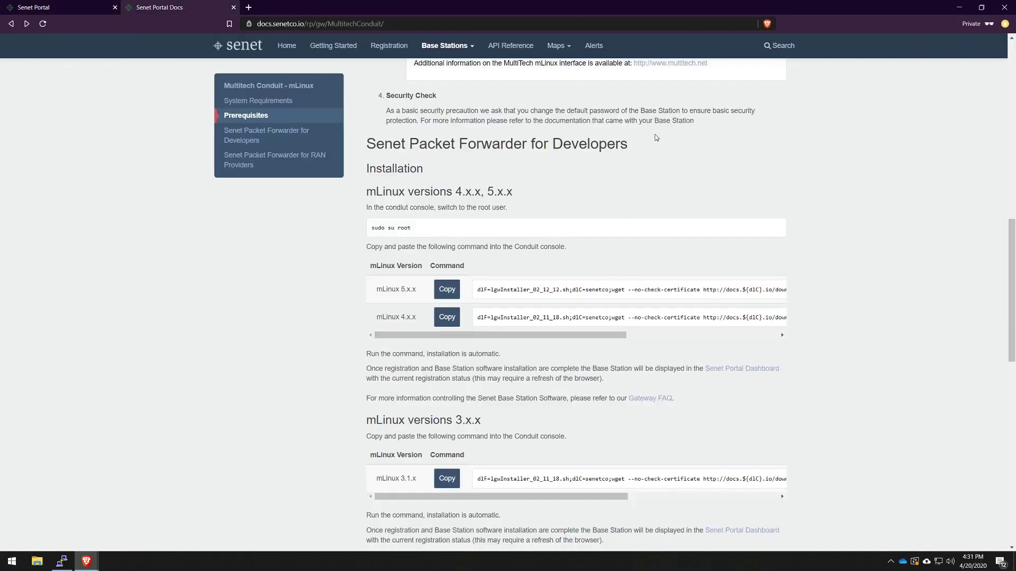
drag(1011, 262, 1013, 57)
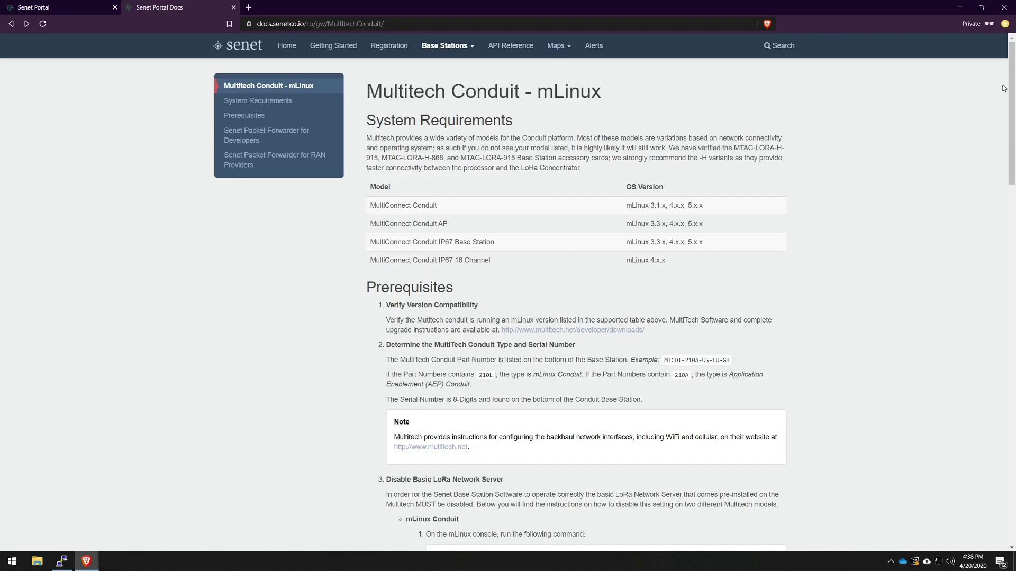
drag(1011, 87, 1013, 119)
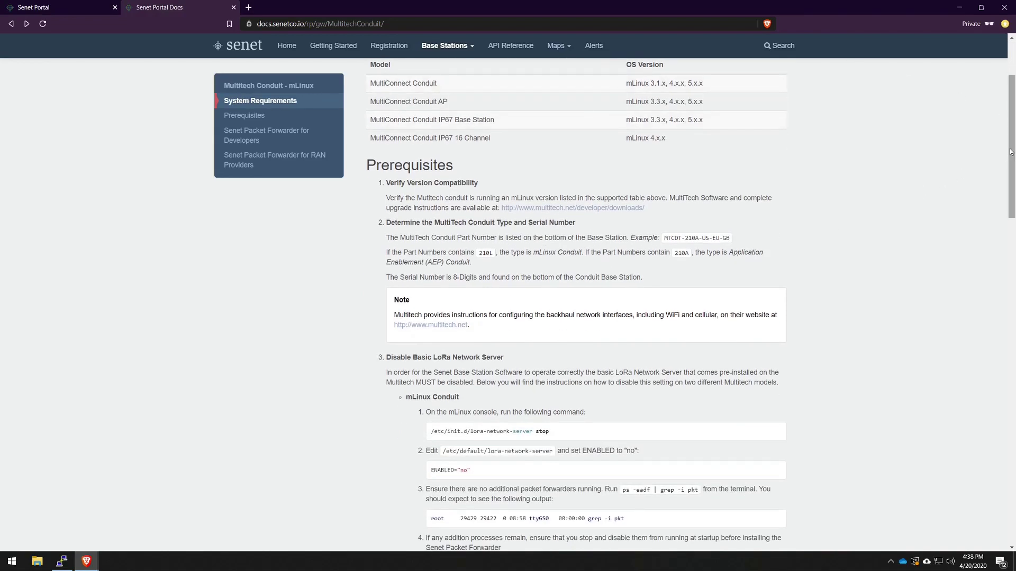
drag(1013, 151, 1012, 161)
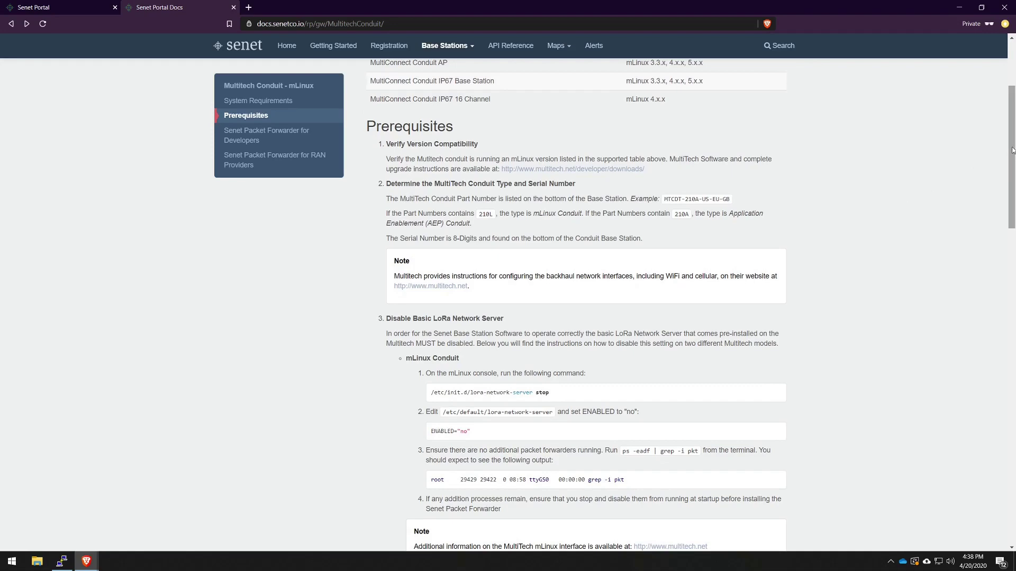
drag(1012, 149, 1010, 182)
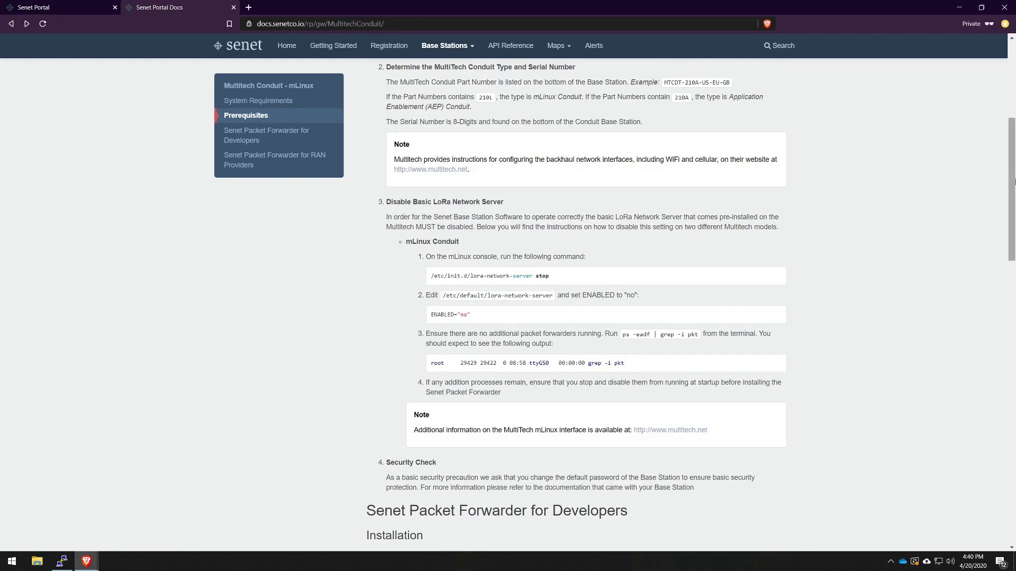
drag(1013, 182, 1013, 299)
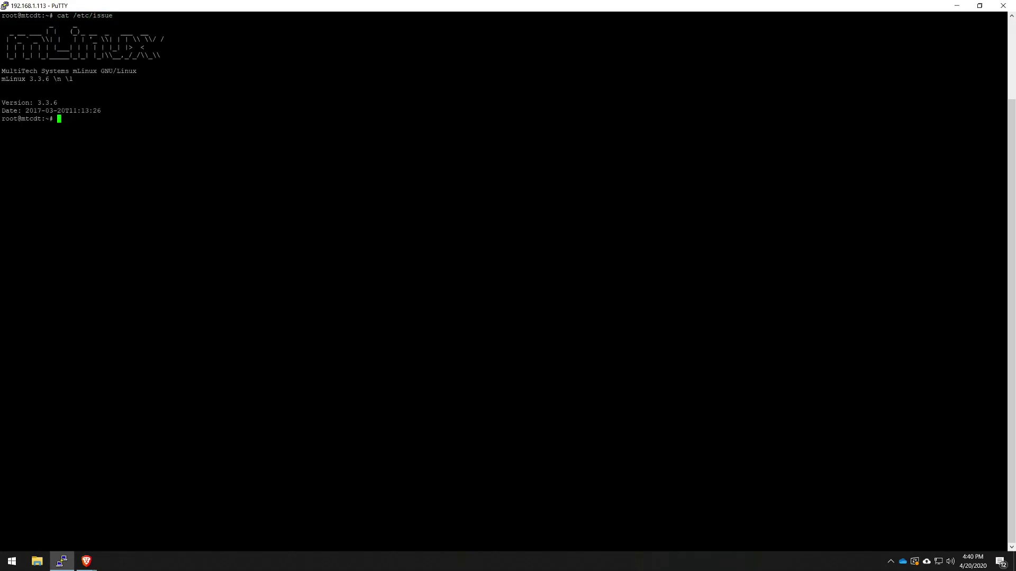
Step: Check the Conduit's mLinux version 3.3.6 in PuTTY, then highlight the docs' mLinux 3.1.x install row
drag(26, 79, 51, 79)
click(51, 79)
key(alt+Tab)
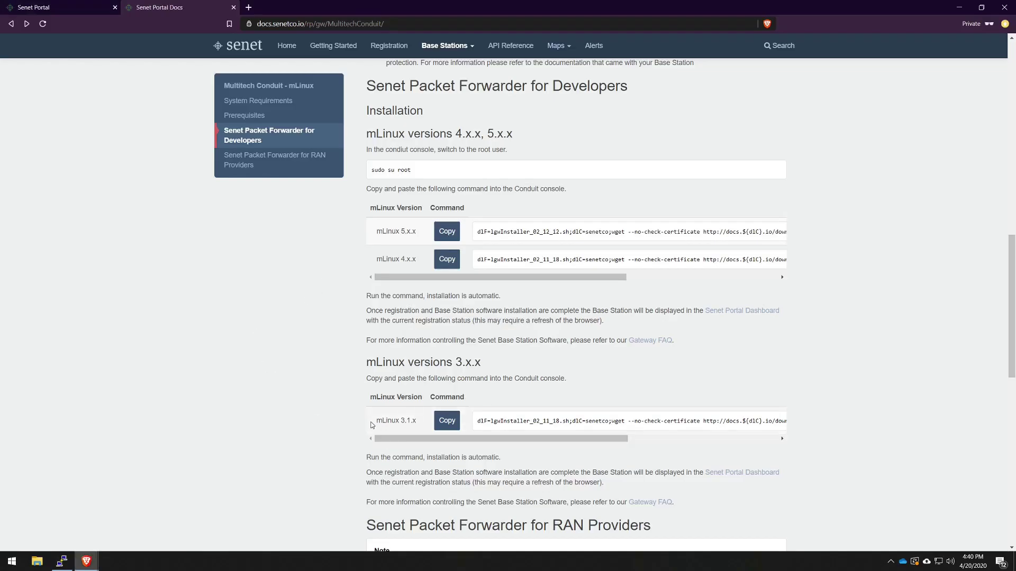
drag(374, 424, 427, 423)
Step: Copy the mLinux 3.1.x installer command (lgwInstaller_02_11_18.sh) and run it on the Conduit
click(434, 390)
click(452, 422)
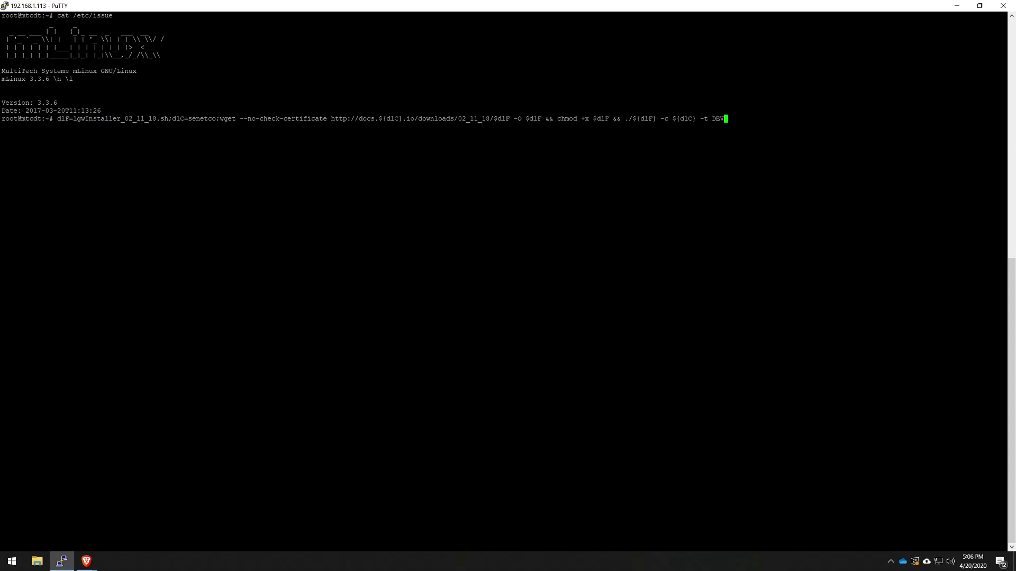
key(Return)
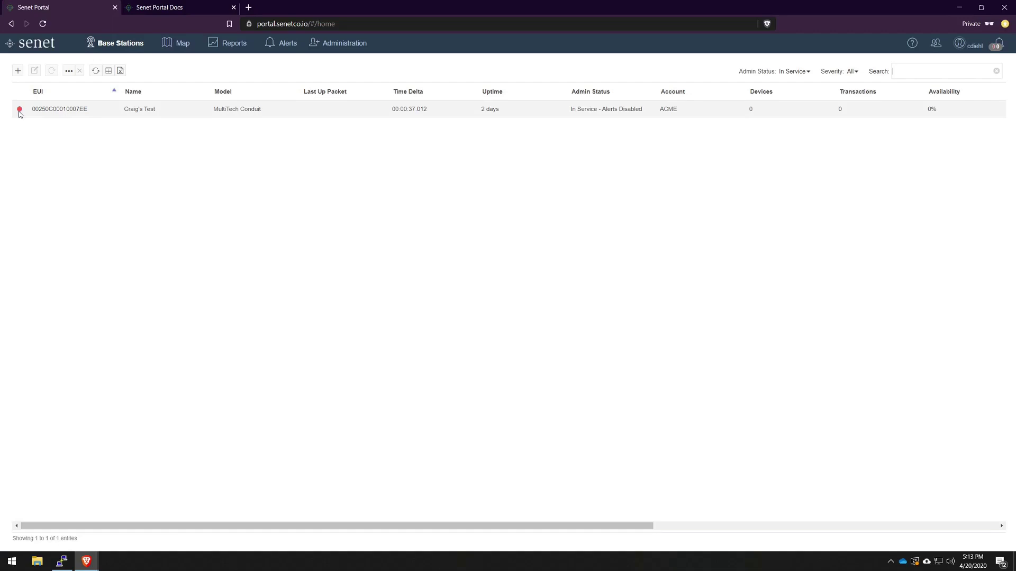
Step: Open the test base station's details and inspect the 02_11_18 software and 3.3.6 OS version events
click(40, 109)
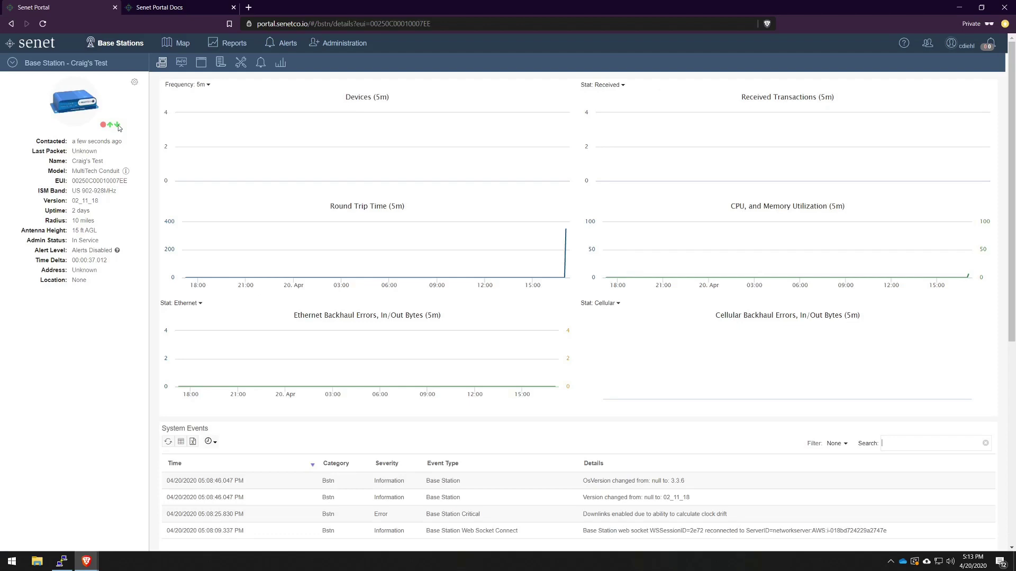
scroll(651, 342, down, 2)
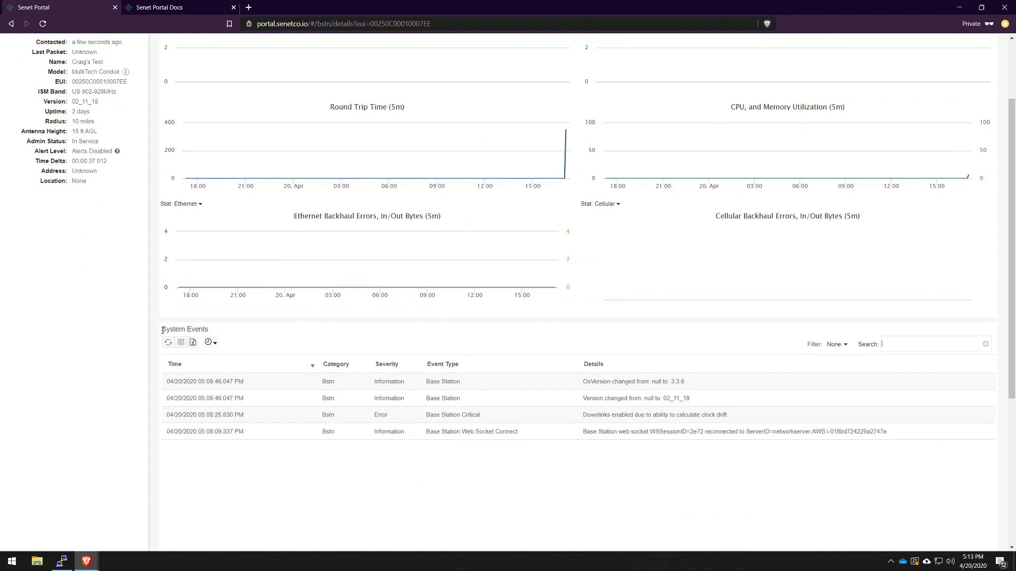
drag(163, 330, 203, 331)
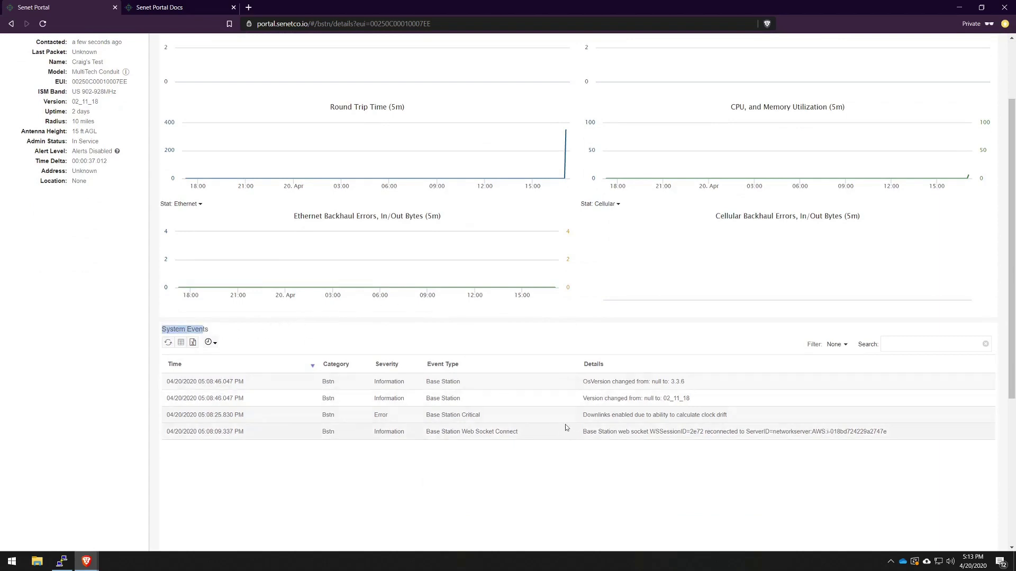
click(571, 400)
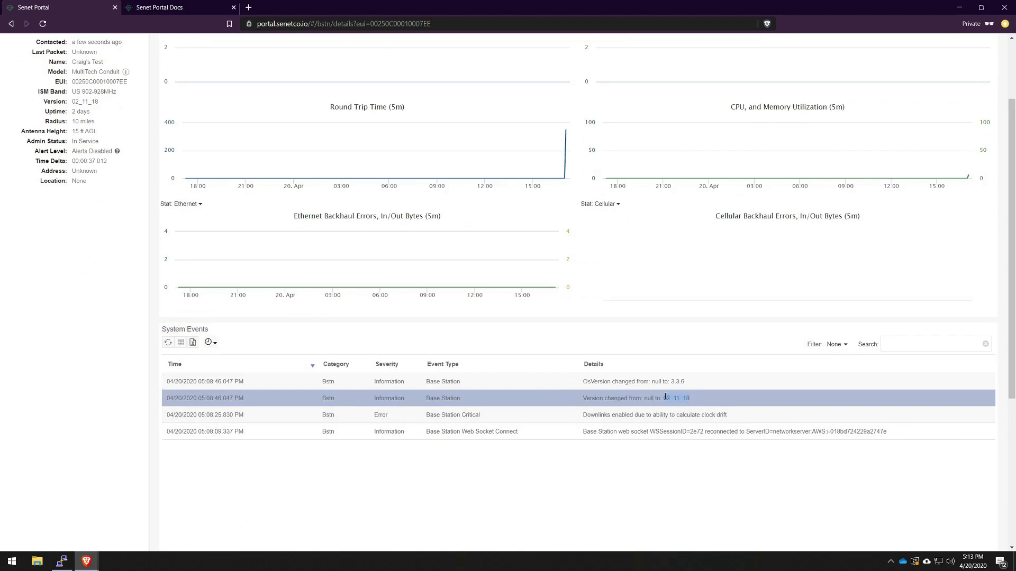
click(610, 384)
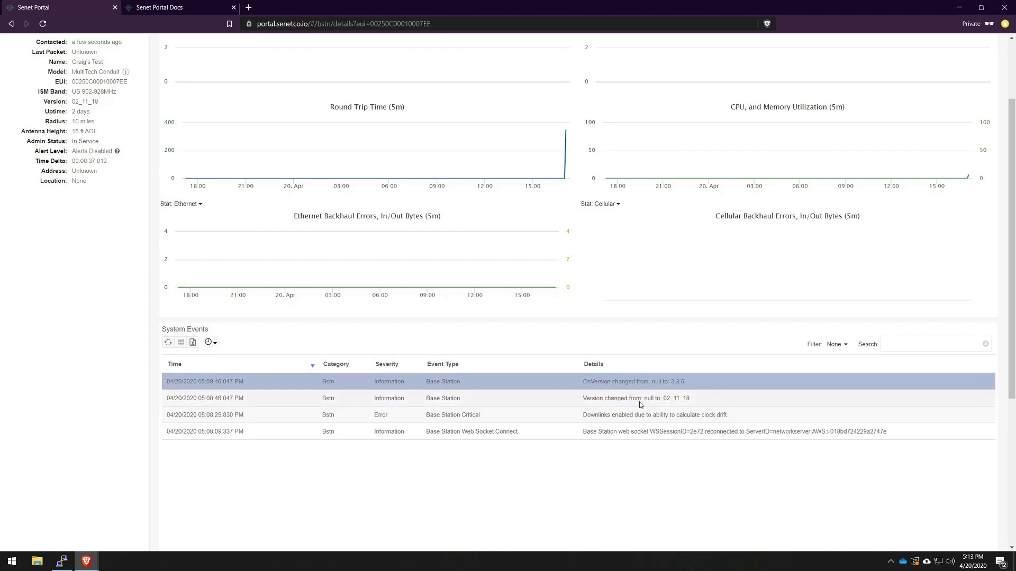